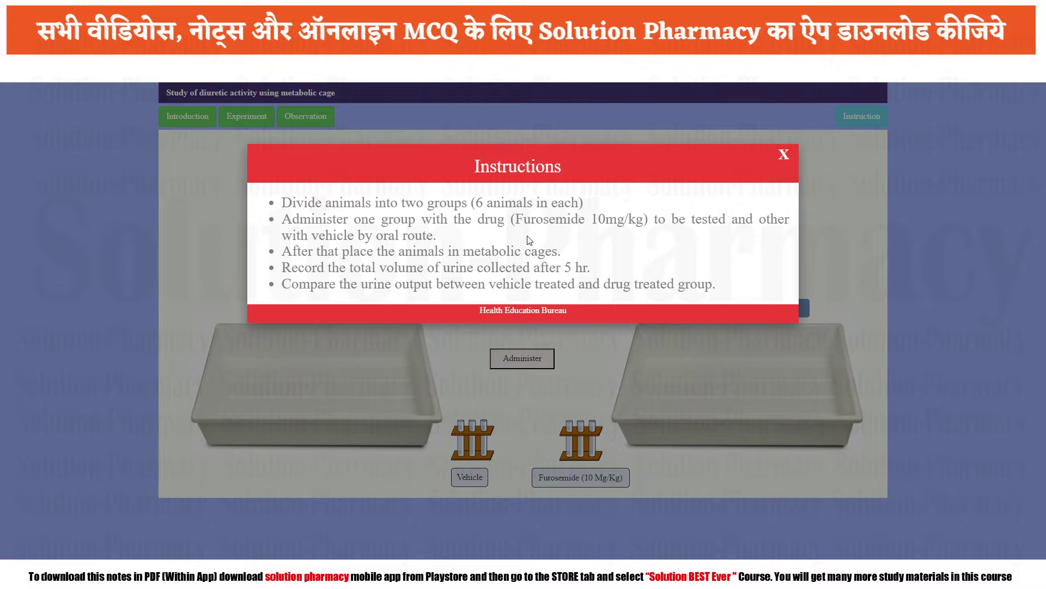
# Administer the treatments to both rat groups, cage the first vehicle-treated rat and record its urinary output as 3.2 ml
pyautogui.click(785, 156)
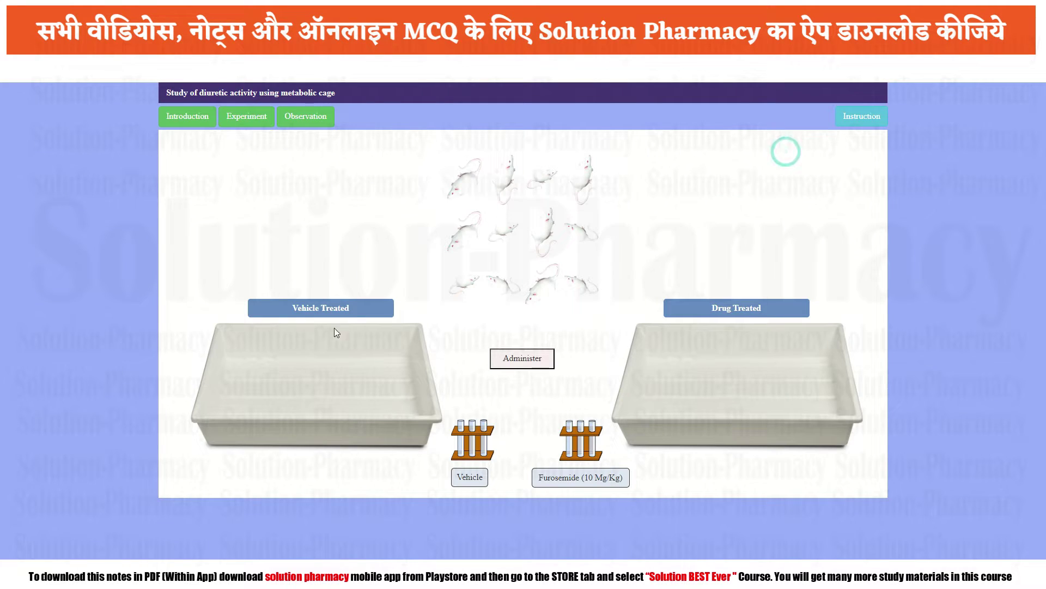
pyautogui.click(522, 361)
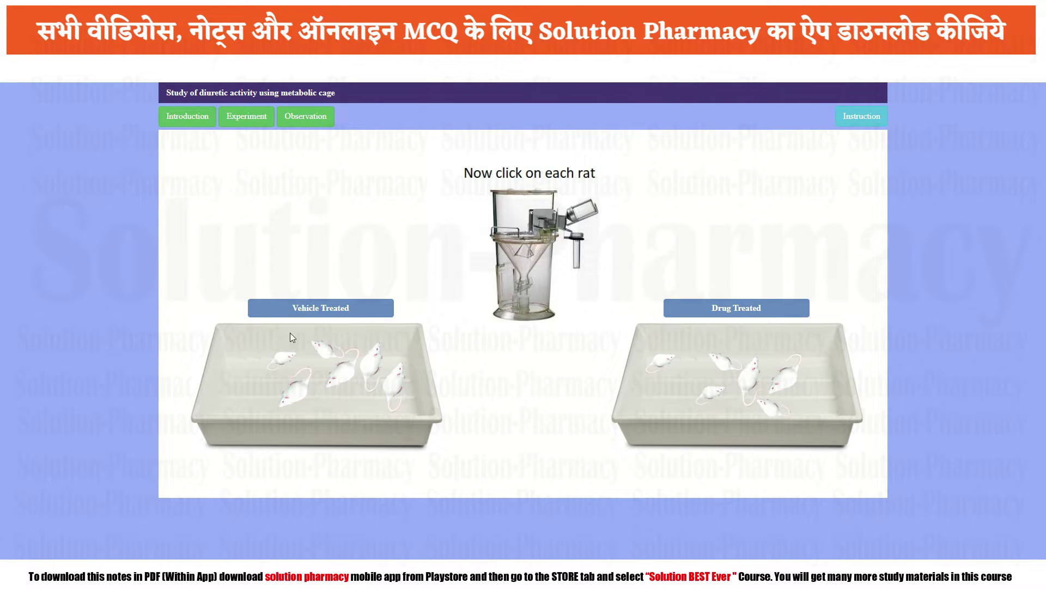
pyautogui.click(286, 363)
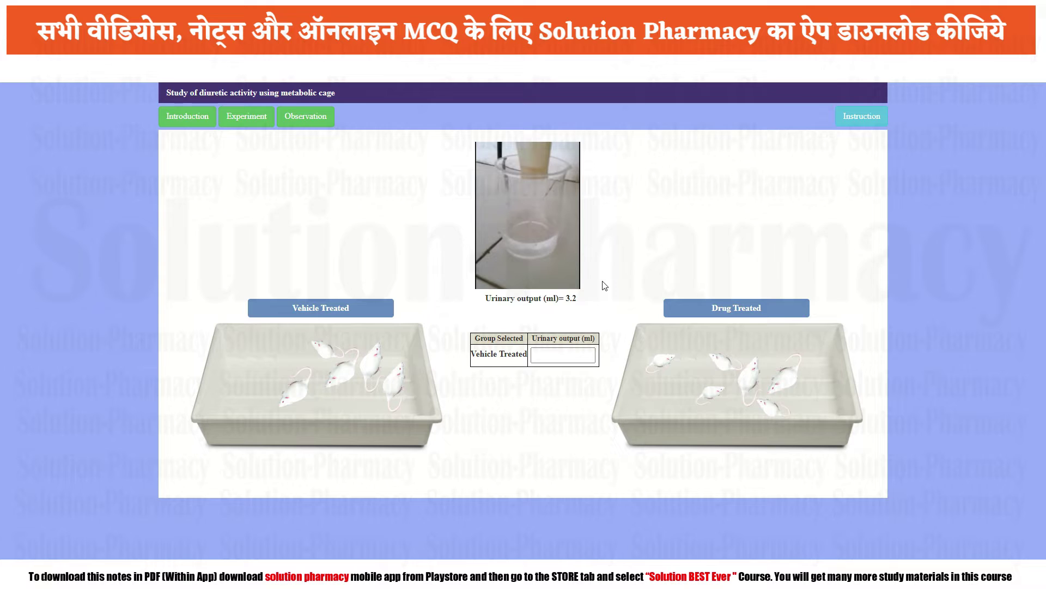
pyautogui.click(563, 356)
pyautogui.write('3.2')
# Cage three more vehicle-treated rats one at a time, recording urinary outputs including 2.8 ml for the first and 2.9 ml for the third
pyautogui.click(297, 401)
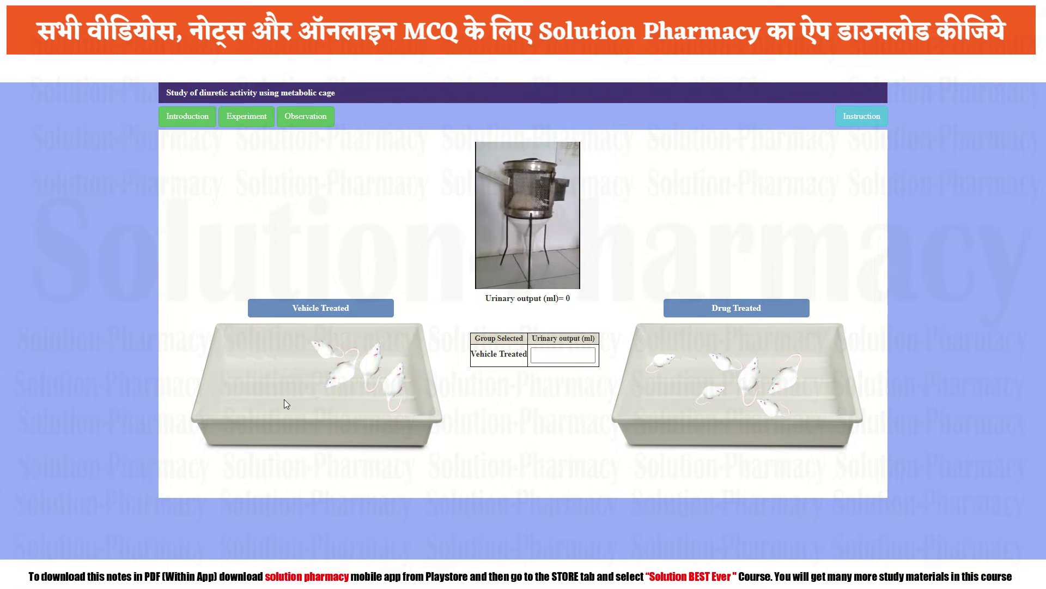
pyautogui.click(550, 355)
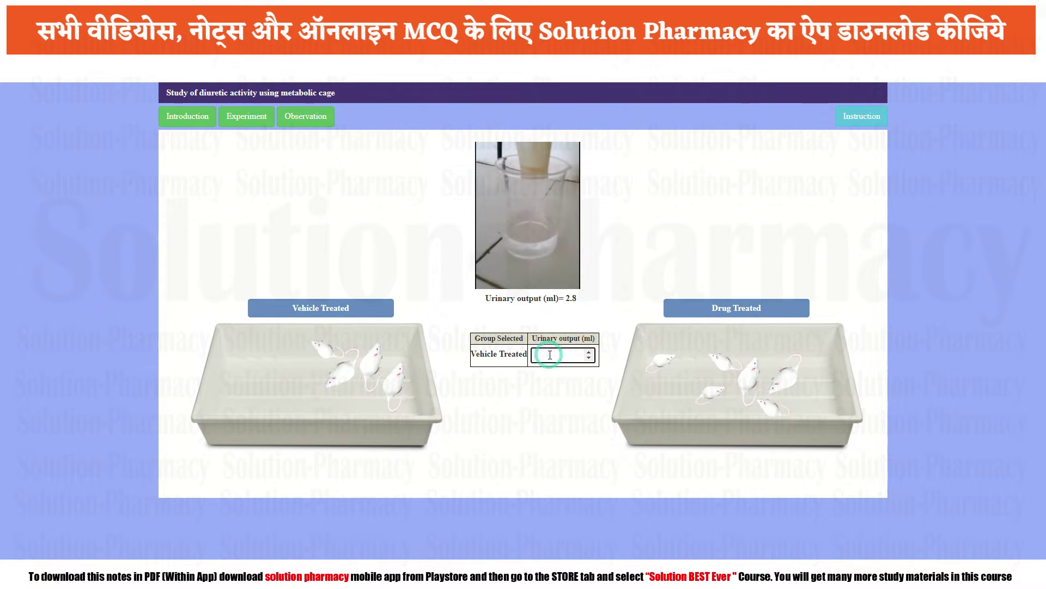
pyautogui.click(352, 372)
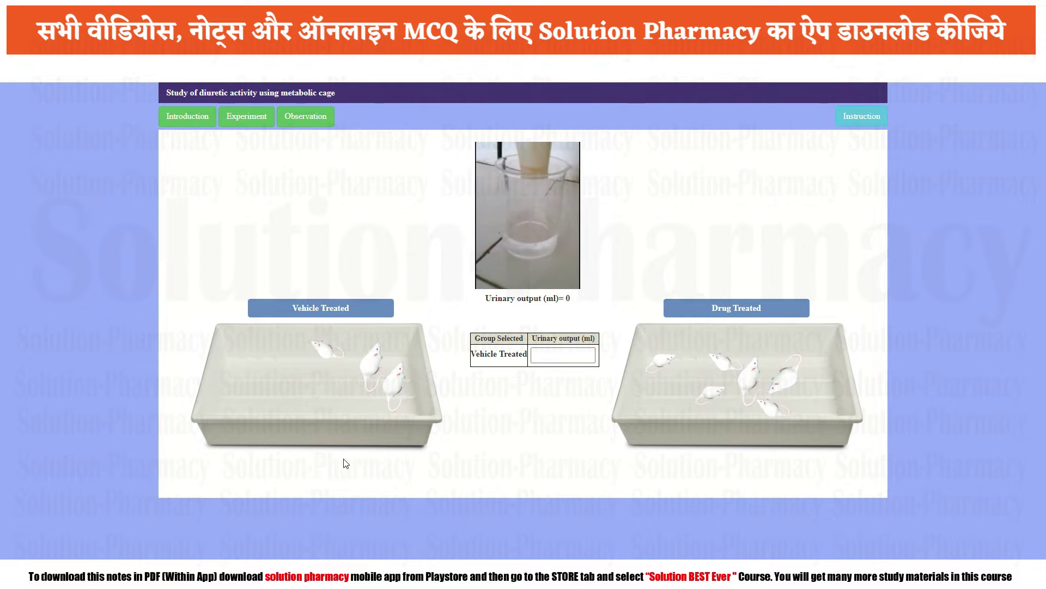
pyautogui.click(393, 382)
pyautogui.click(561, 355)
pyautogui.write('2')
# Cage the last two vehicle-treated rats one after the other, recording the final rat's urinary output as 3 ml
pyautogui.click(370, 361)
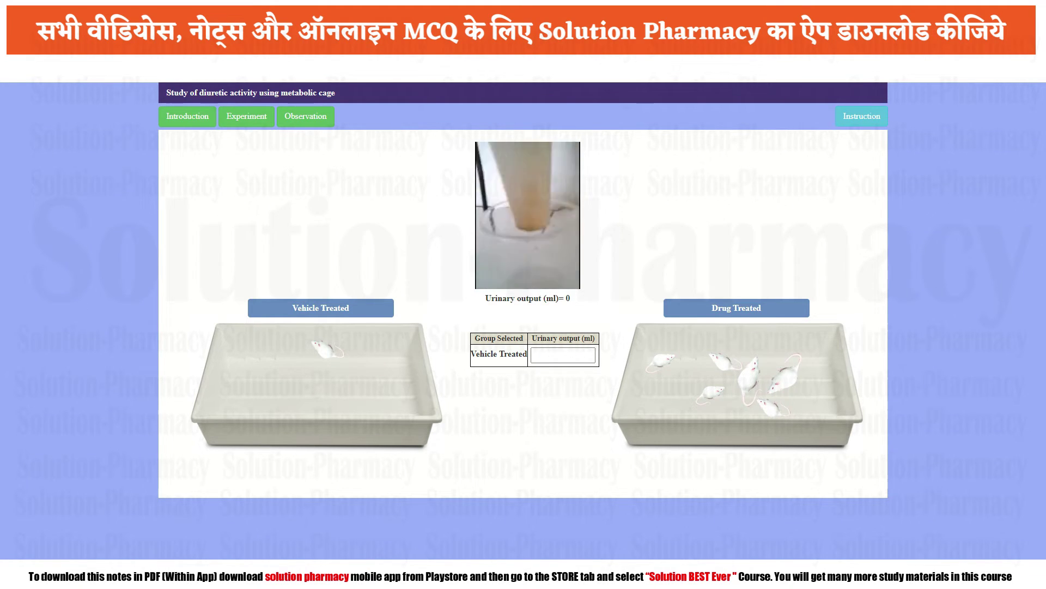
pyautogui.click(334, 348)
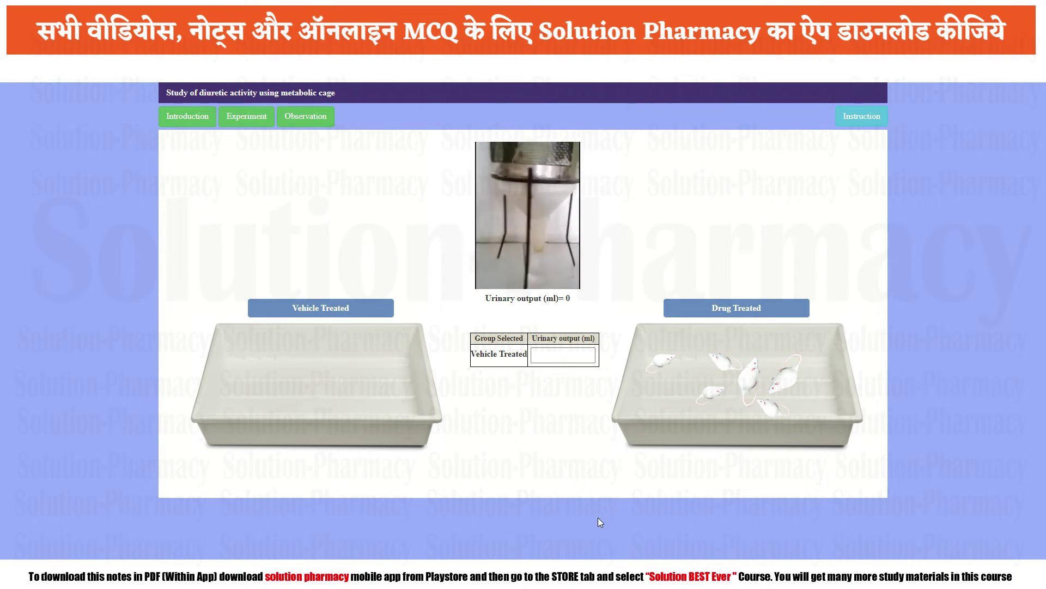
pyautogui.click(561, 356)
pyautogui.write('3')
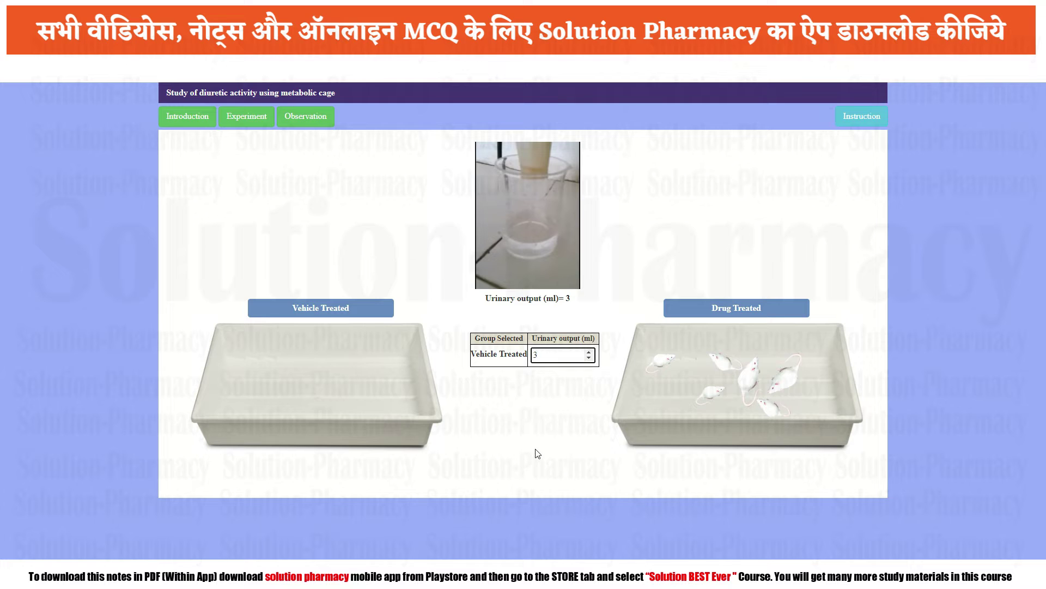
# Cage the first three drug-treated rats one at a time and record the urinary output of each
pyautogui.click(665, 360)
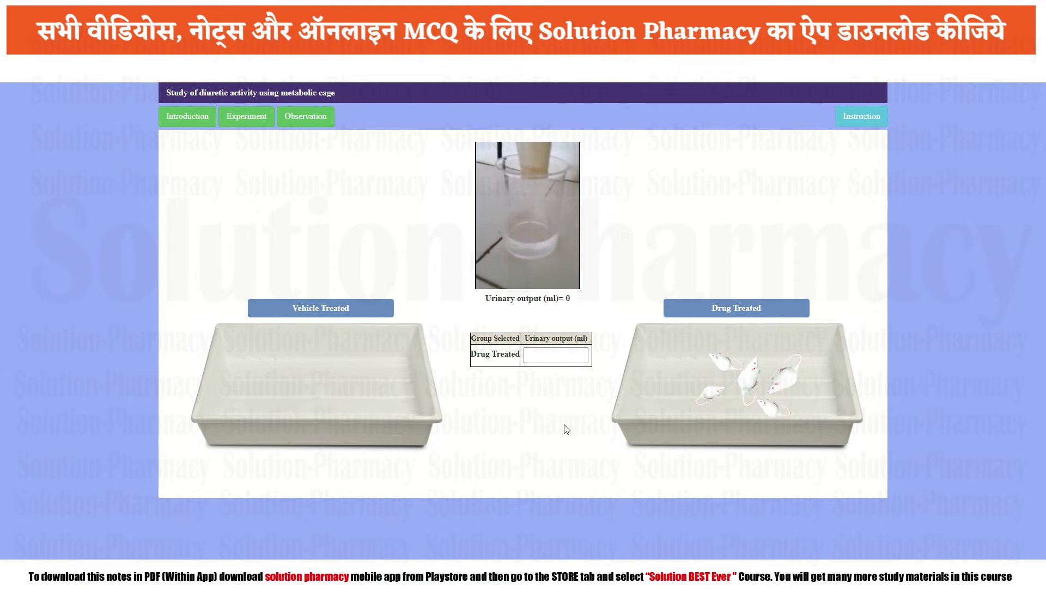
pyautogui.click(786, 381)
pyautogui.click(739, 382)
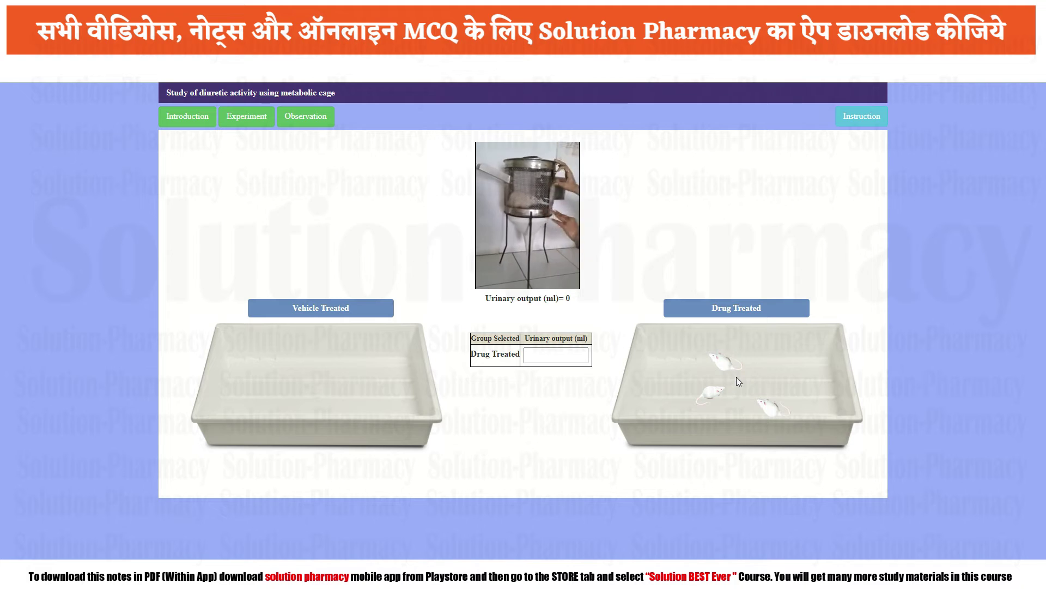
pyautogui.click(550, 357)
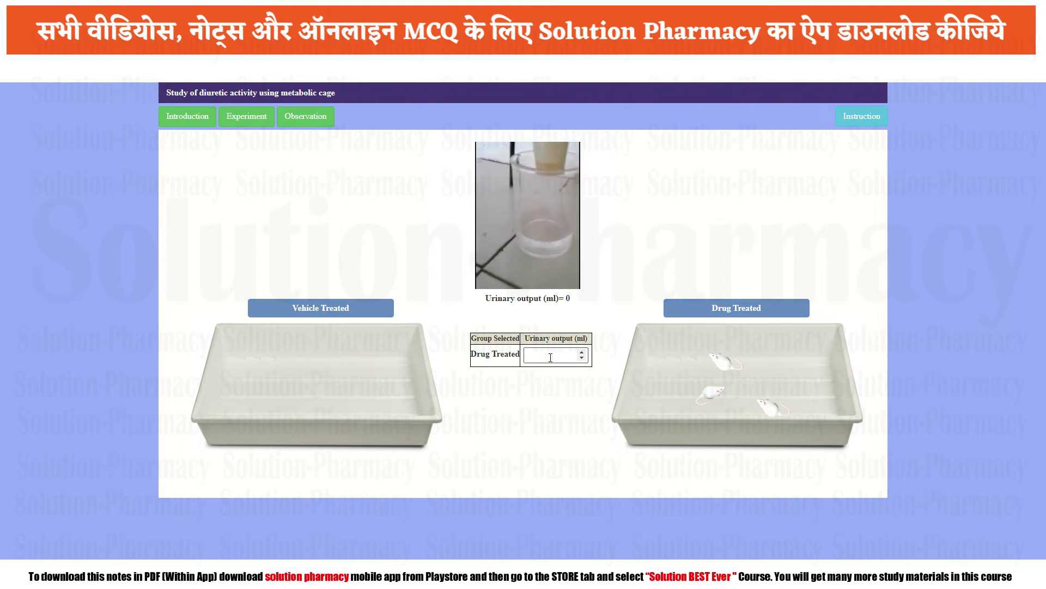
# Cage two more drug-treated rats one after the other, recording the second one's urinary output as 10.9 ml
pyautogui.click(706, 391)
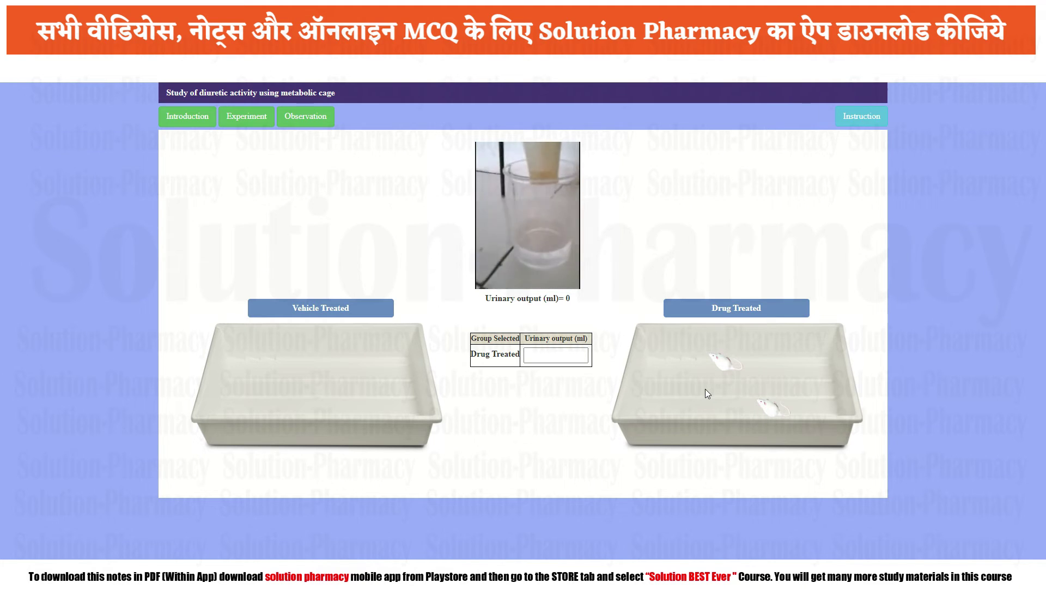
pyautogui.click(719, 361)
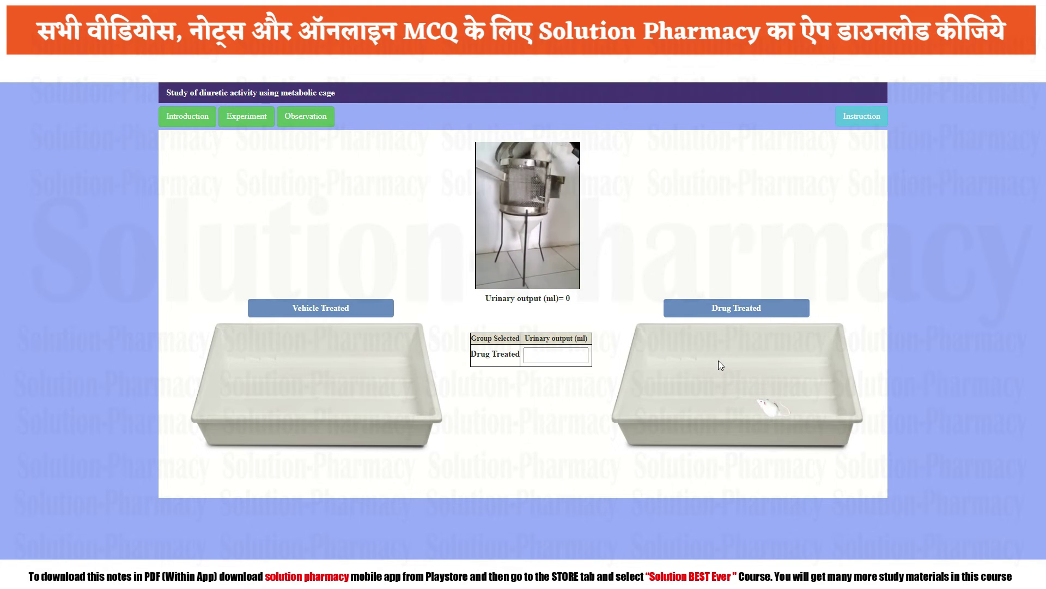
pyautogui.click(562, 359)
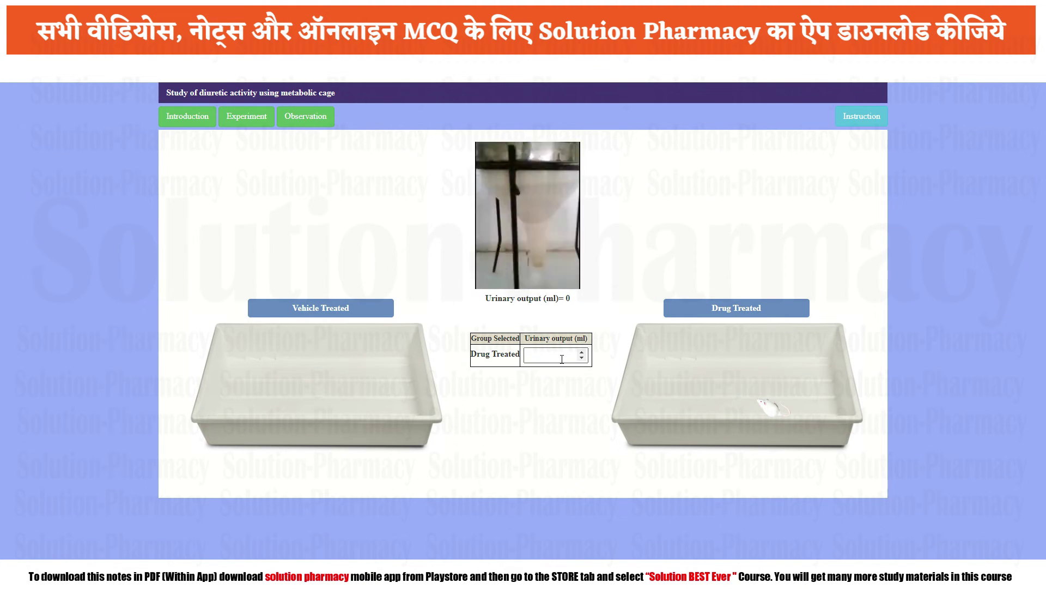
pyautogui.write('10.9')
# Cage the last drug-treated rat and record its urinary output as 10.2 ml
pyautogui.click(767, 409)
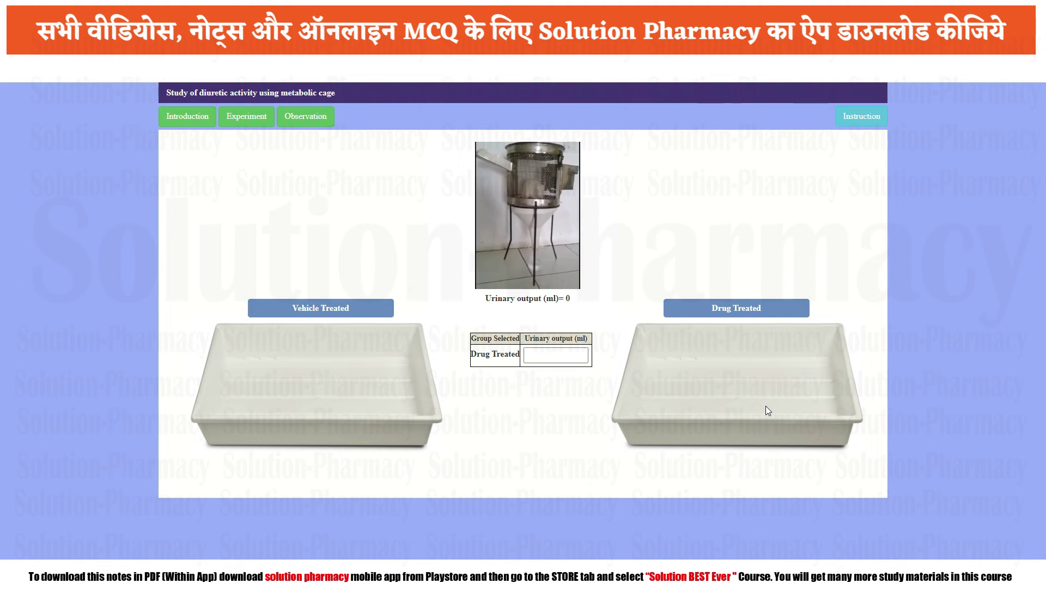
pyautogui.click(546, 353)
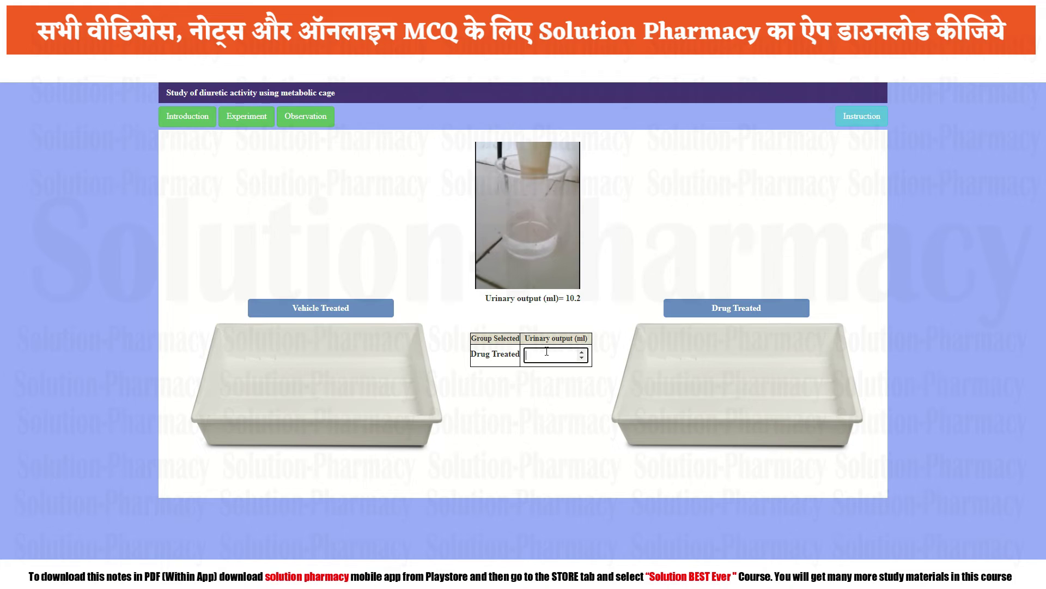
pyautogui.write('10.2')
pyautogui.click(551, 418)
# Open the observation table, compare the average urinary outputs of the vehicle-treated and drug-treated groups, and view the experiment's conclusion
pyautogui.click(289, 116)
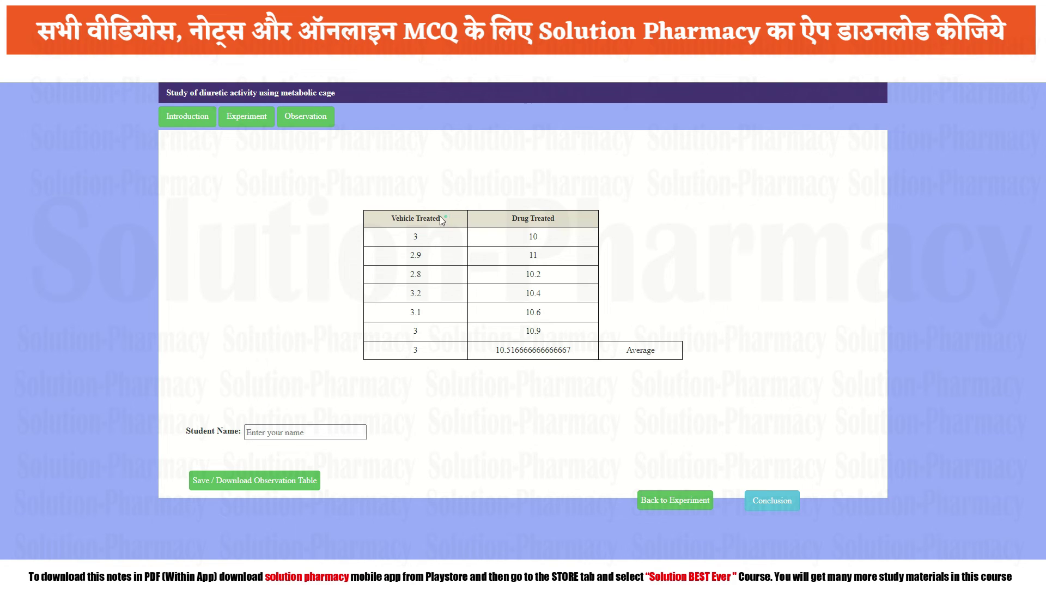
pyautogui.moveTo(446, 217); pyautogui.dragTo(390, 222)
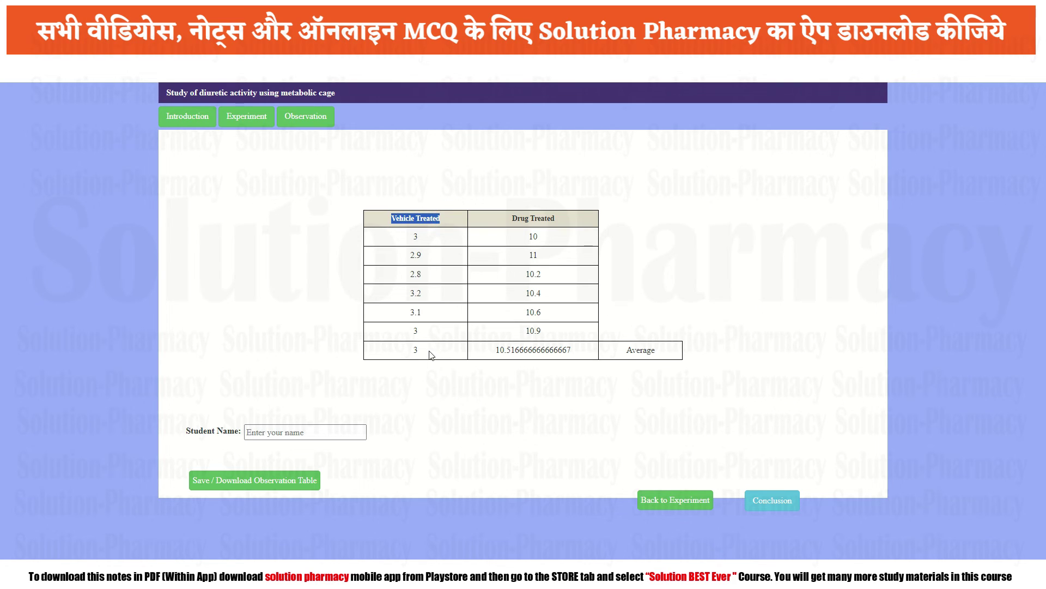
pyautogui.moveTo(431, 354); pyautogui.dragTo(412, 351)
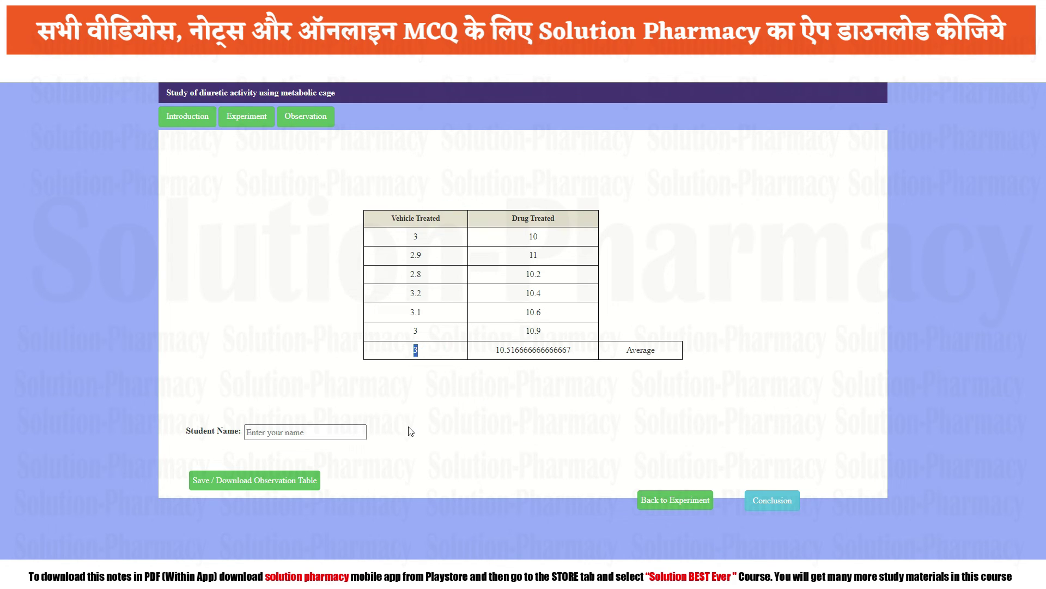
pyautogui.moveTo(561, 217); pyautogui.dragTo(510, 223)
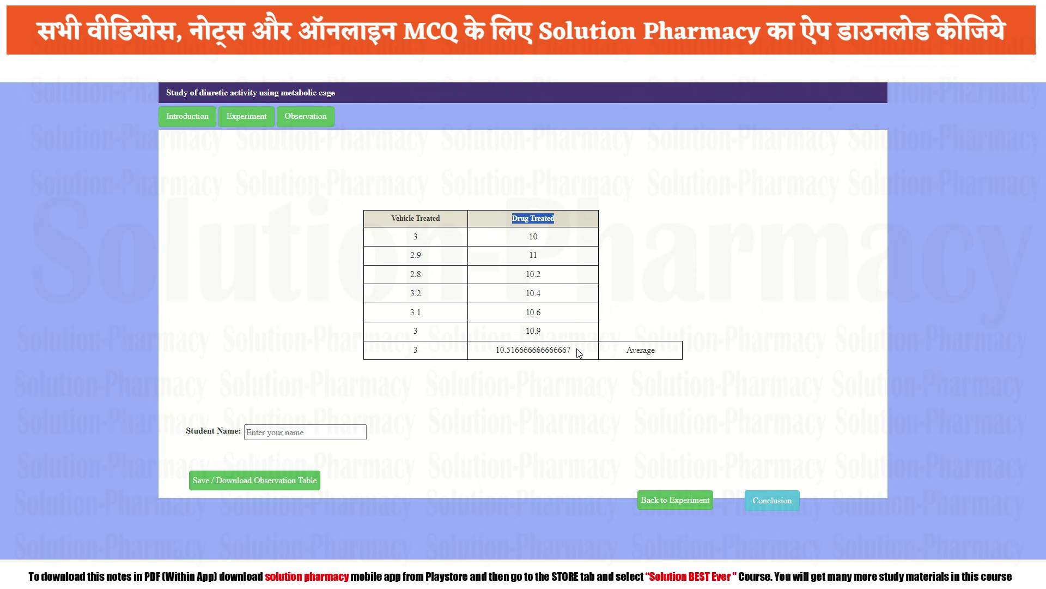
pyautogui.moveTo(579, 350); pyautogui.dragTo(495, 352)
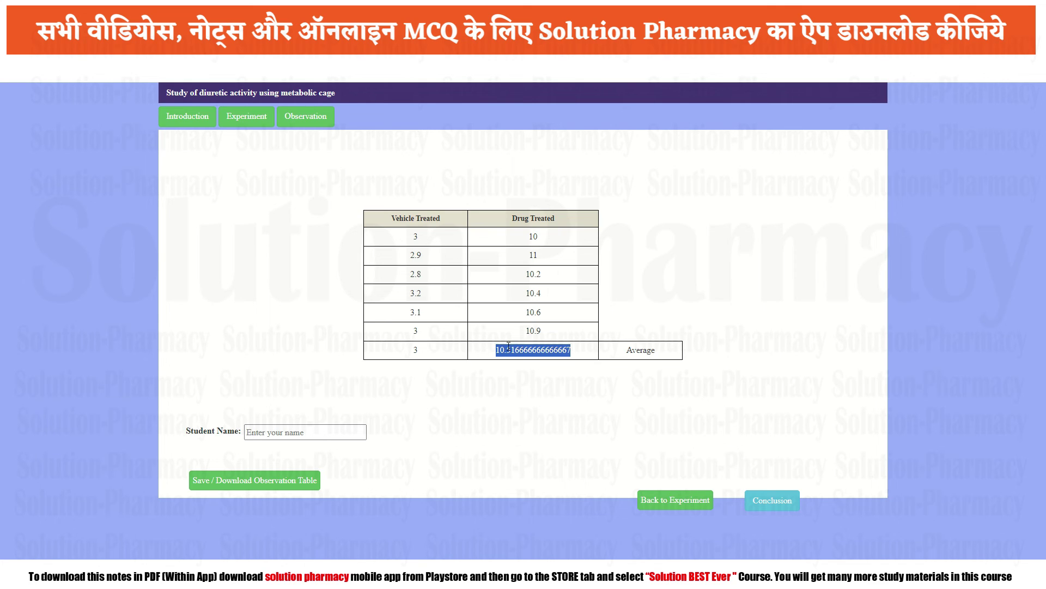
pyautogui.click(513, 378)
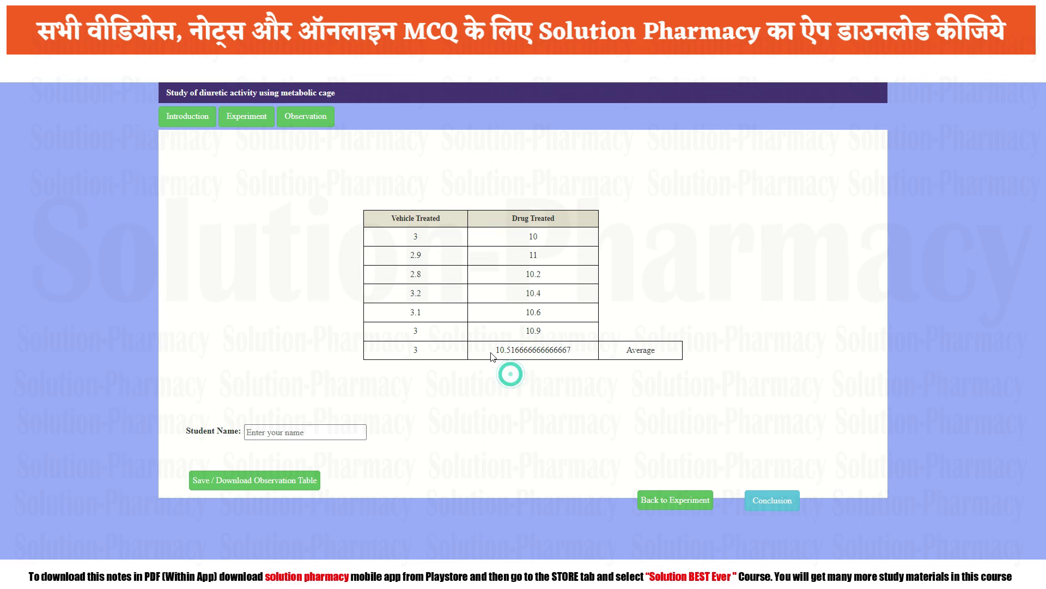
pyautogui.moveTo(492, 352); pyautogui.dragTo(573, 351)
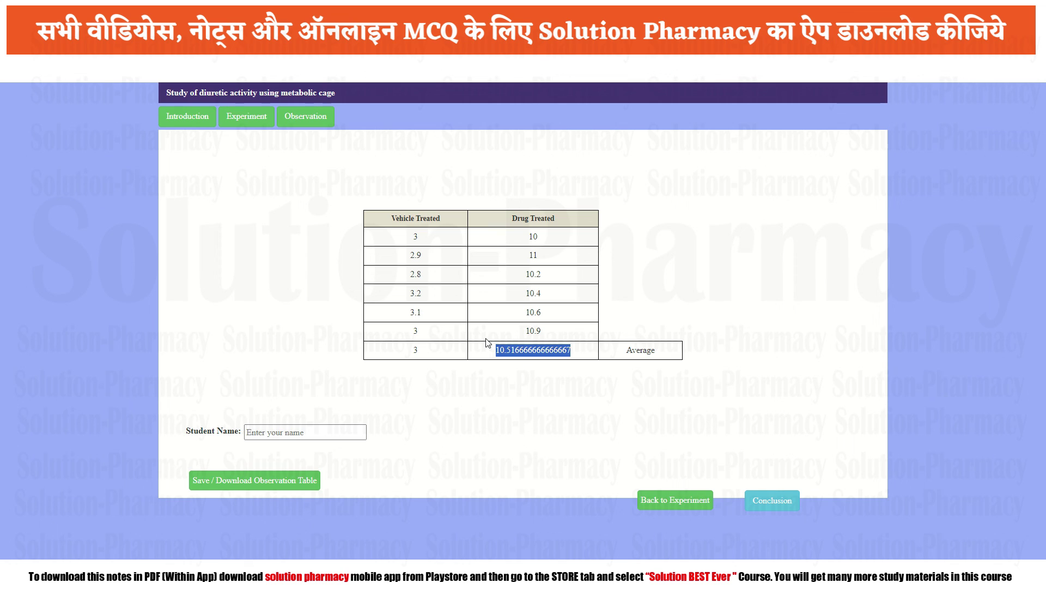
pyautogui.click(774, 500)
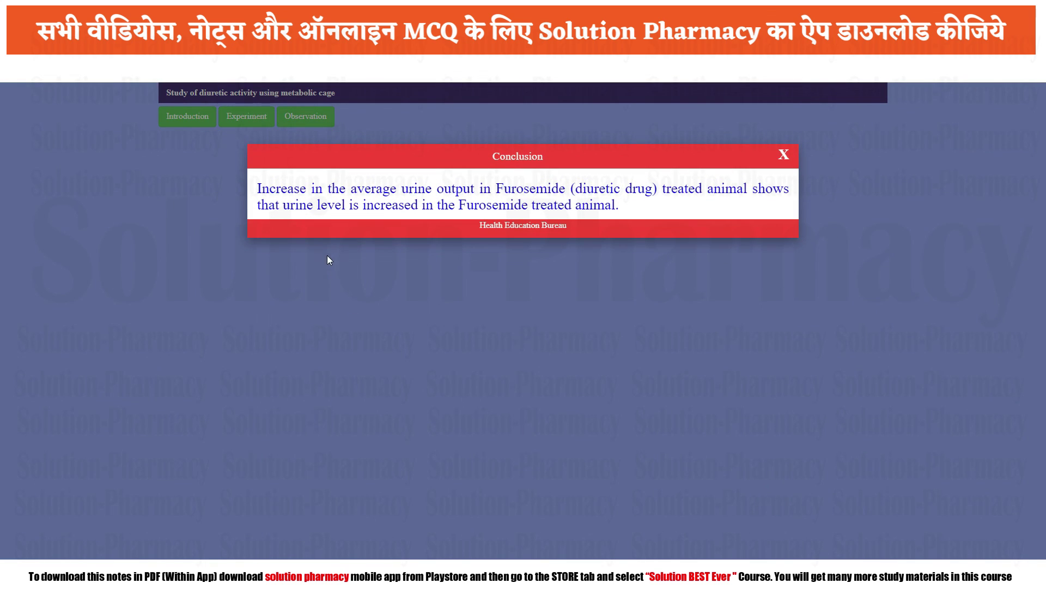